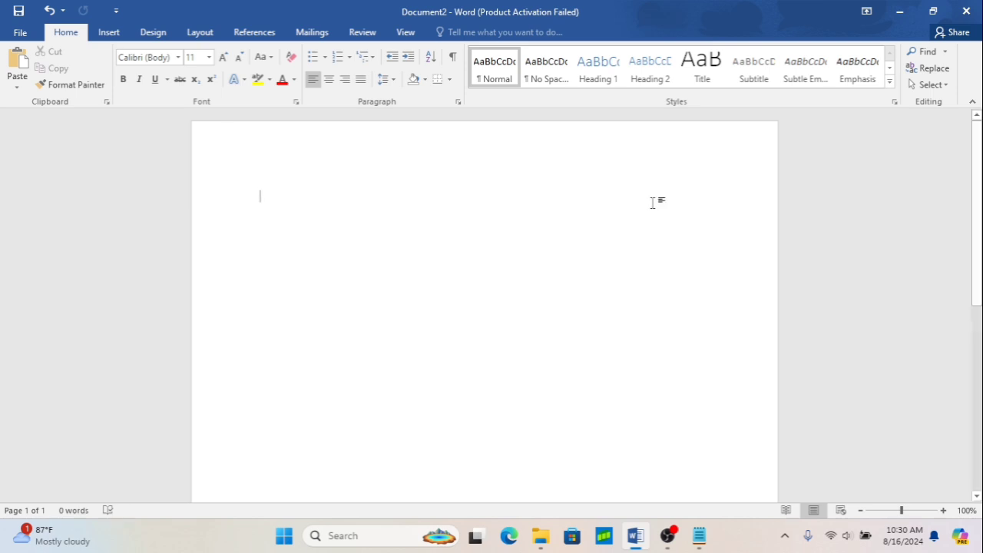
Enter =rand(1,10) to generate a 149-word sample paragraph starting 'Video provides a powerful way…'.
{"action": "type", "text": "="}
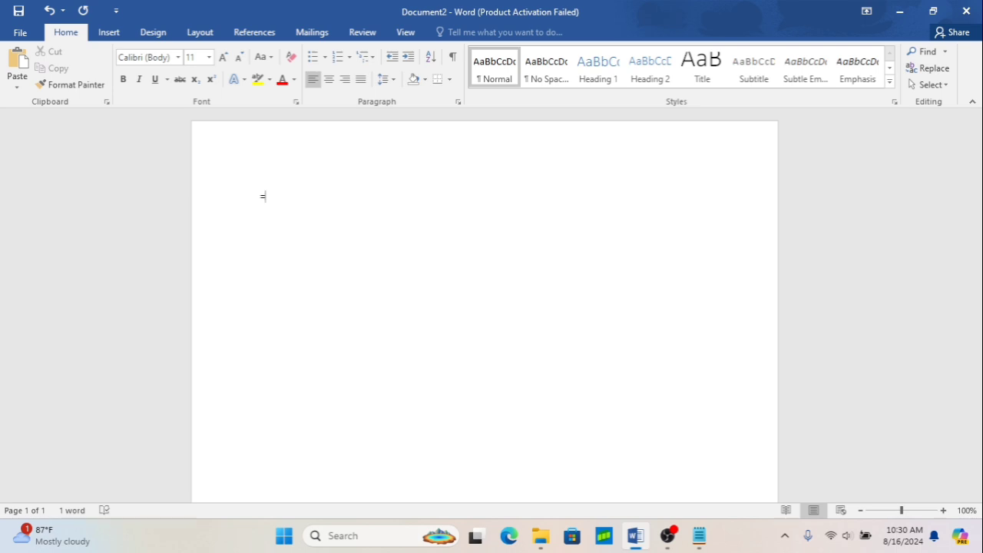
{"action": "type", "text": "r"}
{"action": "type", "text": "and"}
{"action": "type", "text": "("}
{"action": "type", "text": "1"}
{"action": "type", "text": ",1"}
{"action": "type", "text": "0"}
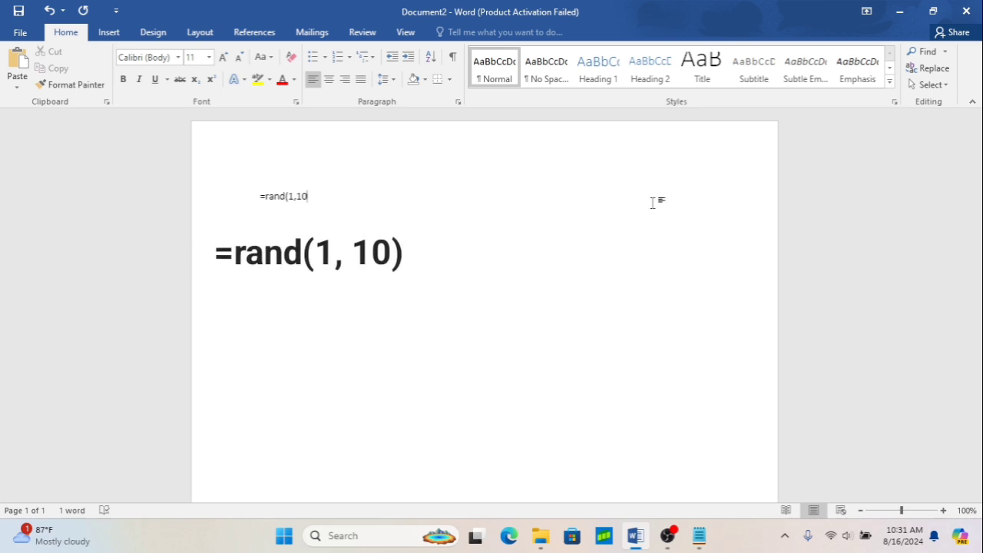
{"action": "type", "text": ")"}
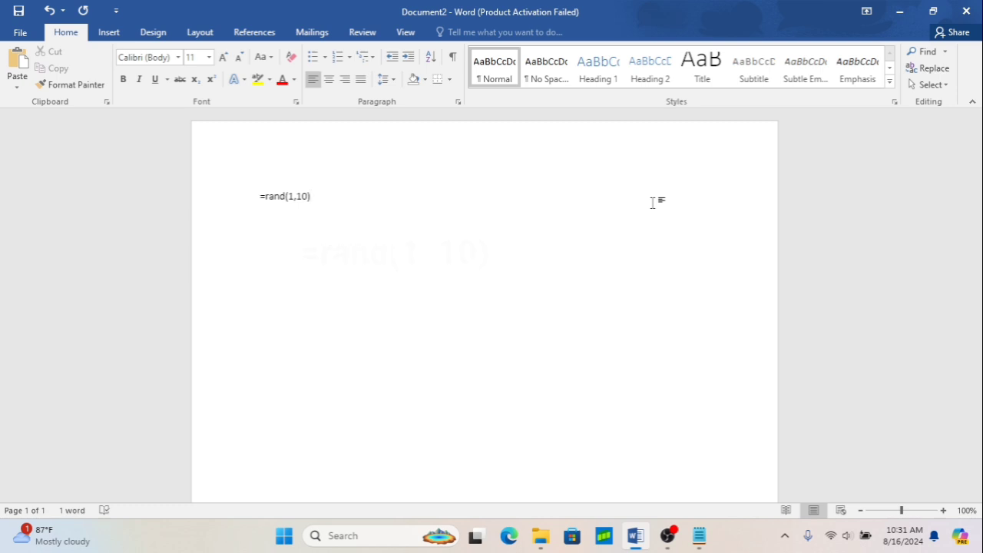
{"action": "key", "text": "Return"}
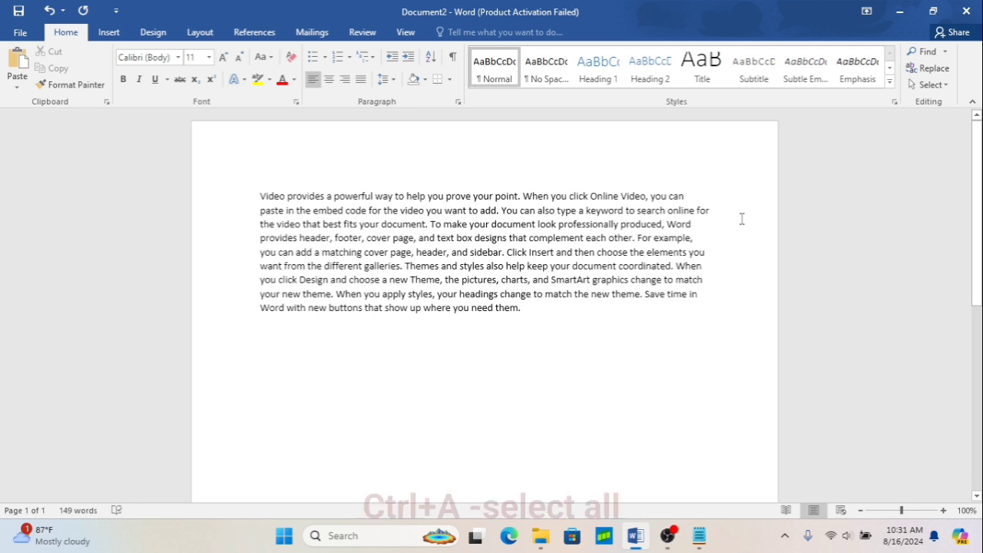
Apply 3.0 line spacing to the whole document, then change it back to 1.15.
{"action": "key", "text": "ctrl+a"}
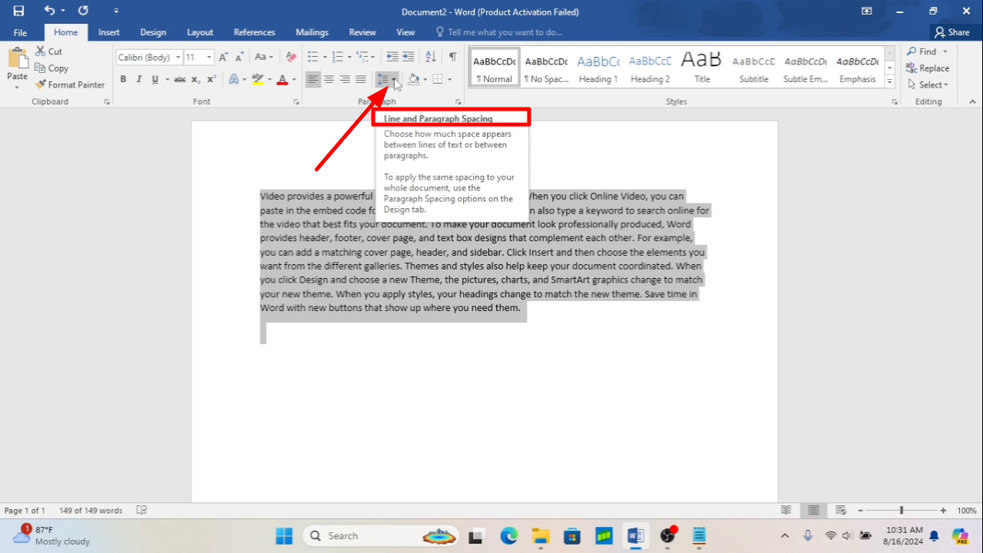
{"action": "left_click", "coordinate": [394, 80]}
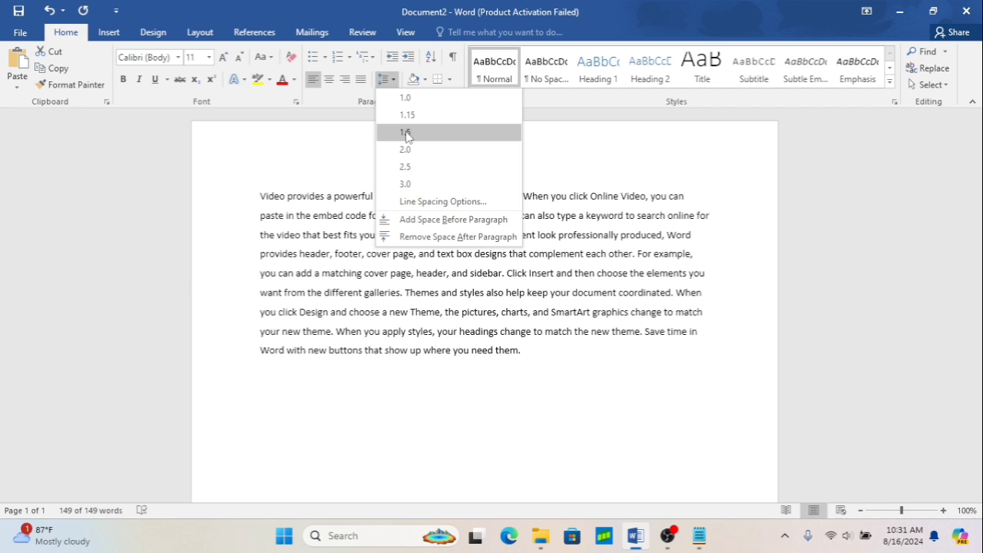
{"action": "left_click", "coordinate": [407, 186]}
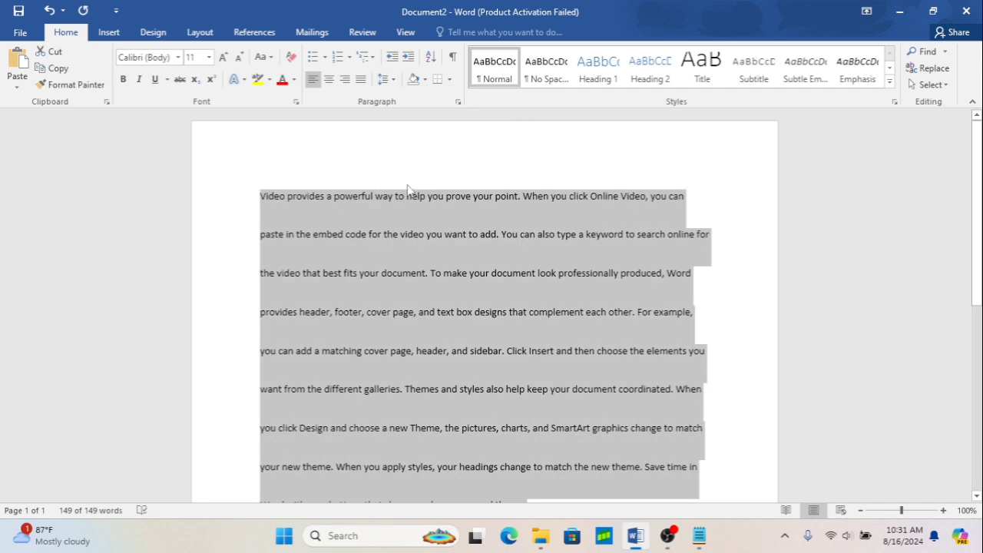
{"action": "left_click", "coordinate": [394, 80]}
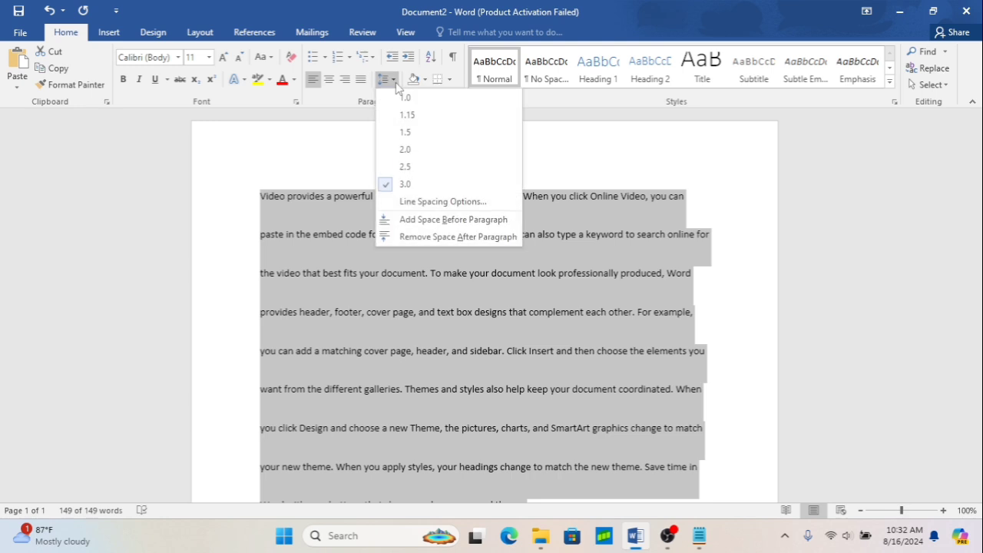
{"action": "left_click", "coordinate": [403, 114]}
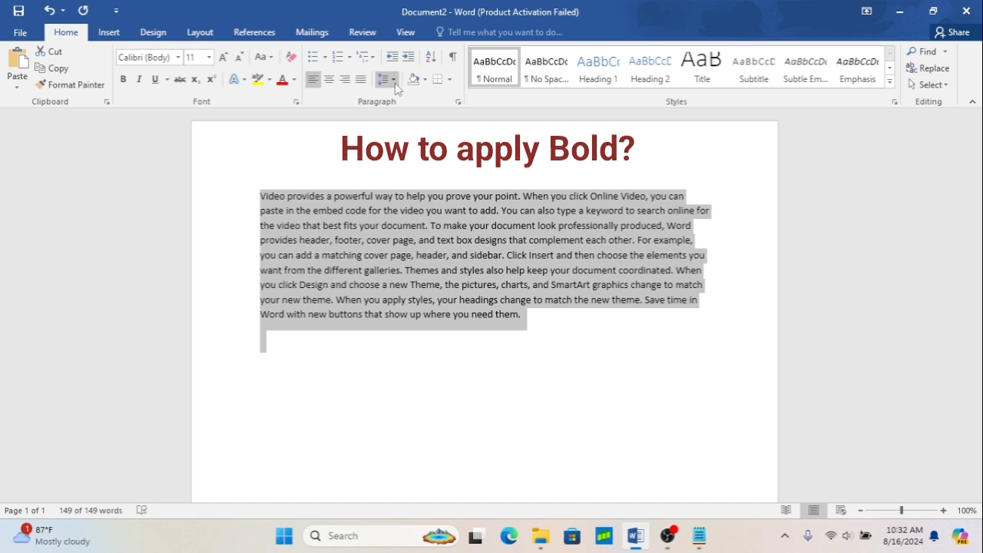
Apply Bold to the sentence 'You can also type a keyword to search online'.
{"action": "left_click", "coordinate": [500, 212]}
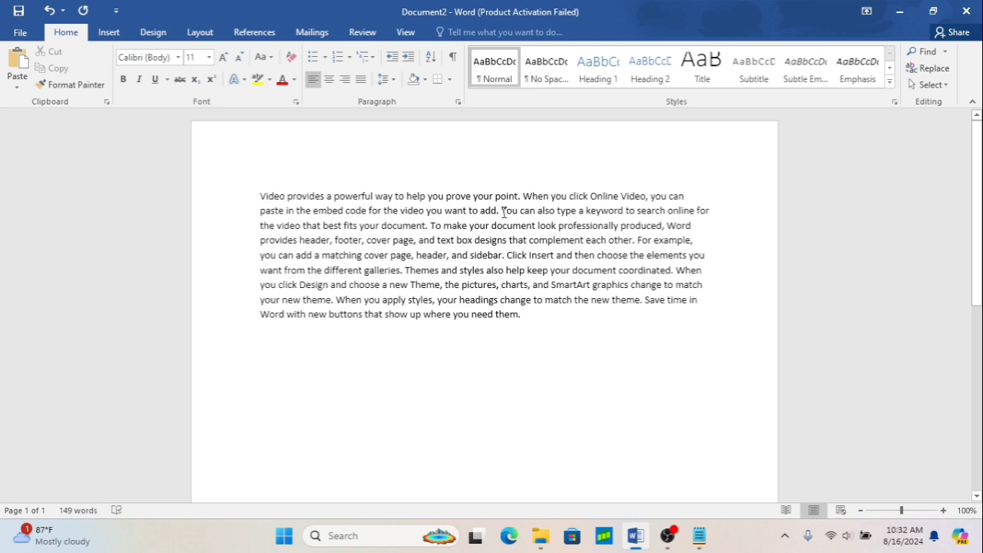
{"action": "left_click_drag", "start_coordinate": [502, 211], "coordinate": [688, 208]}
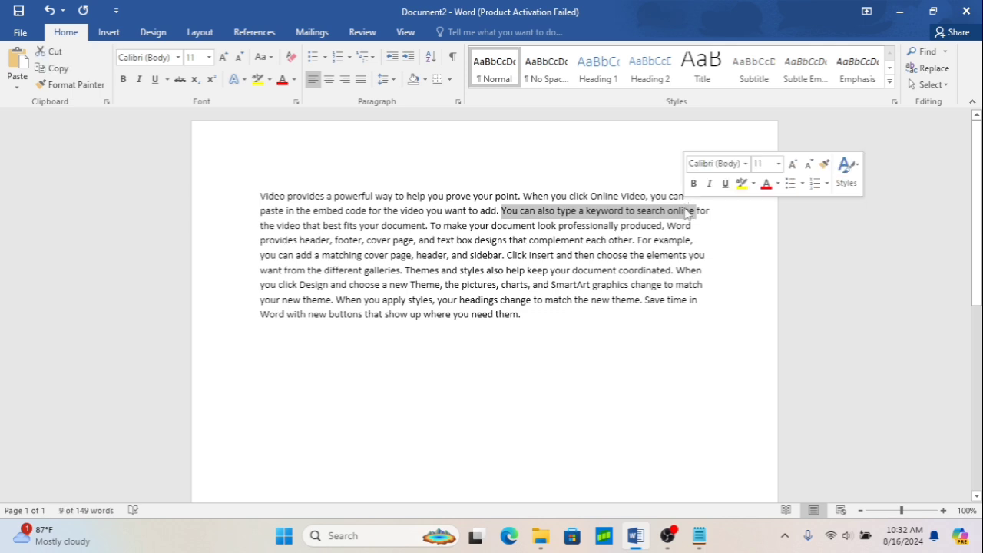
{"action": "left_click", "coordinate": [125, 82]}
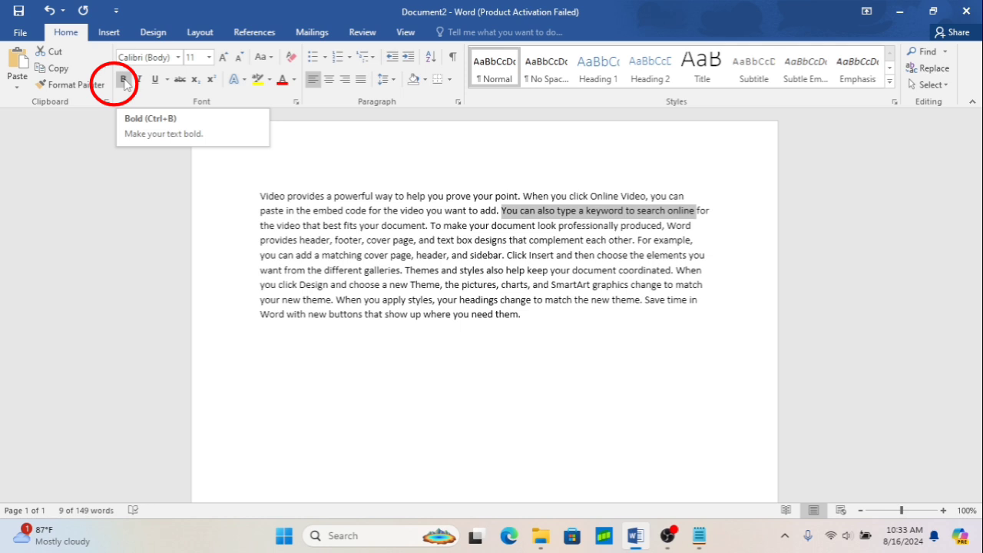
{"action": "left_click", "coordinate": [125, 80]}
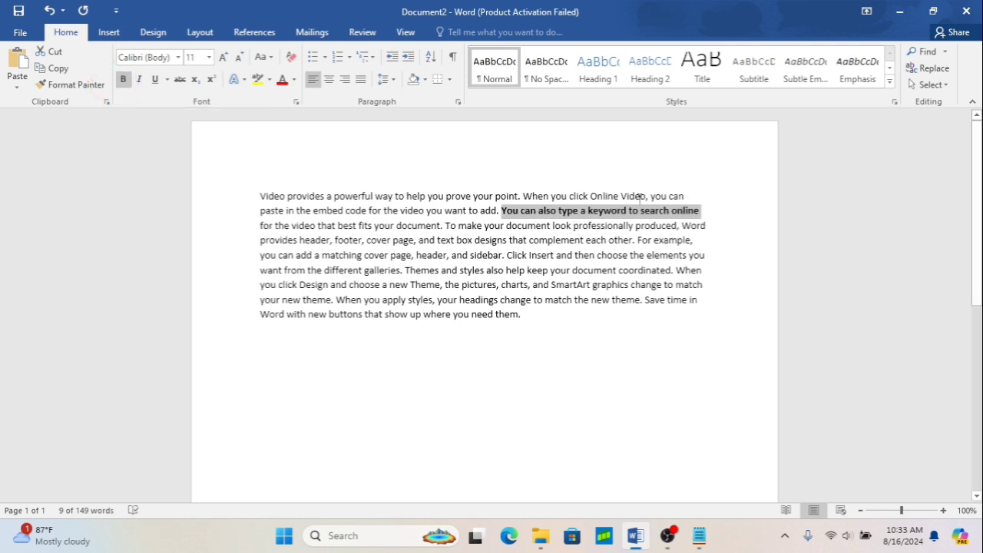
{"action": "left_click", "coordinate": [700, 215]}
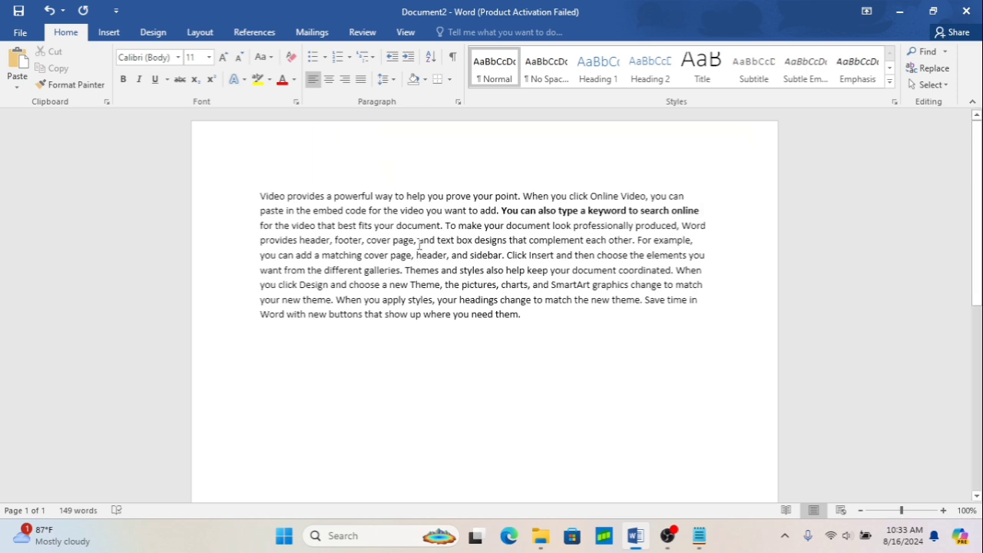
Select 'and text box designs that complement each other' and give it an underline.
{"action": "left_click_drag", "start_coordinate": [418, 244], "coordinate": [632, 240]}
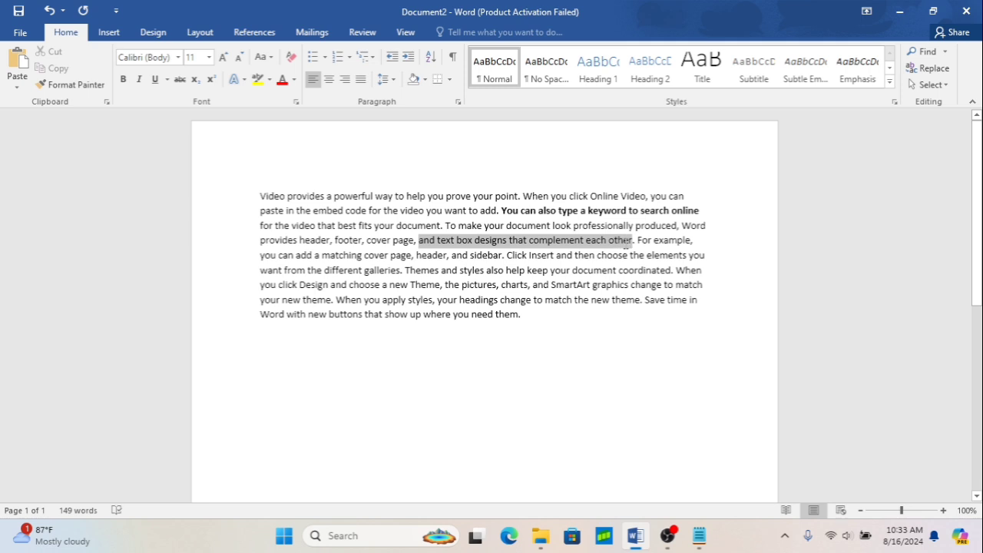
{"action": "key", "text": "Left"}
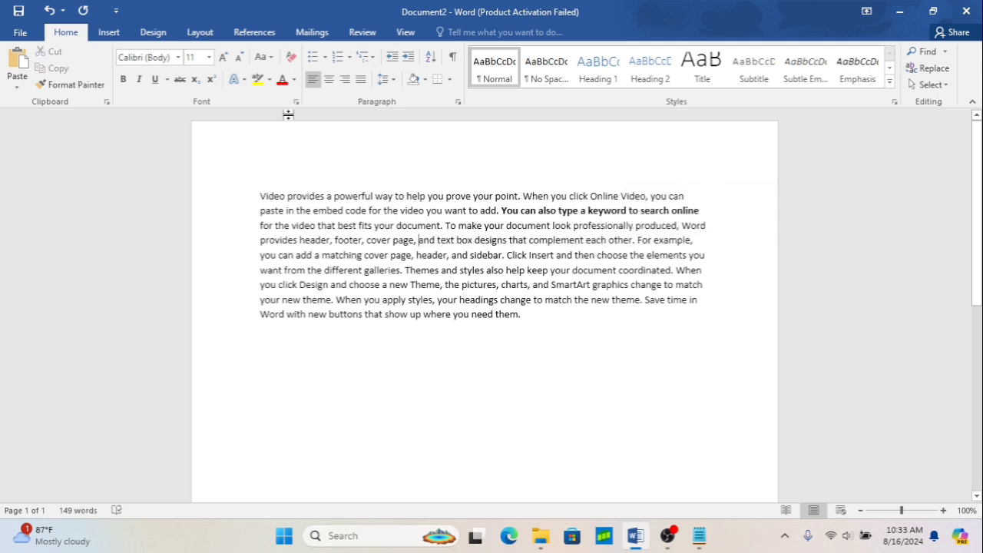
{"action": "key", "text": "Left"}
{"action": "key", "text": "Left"}
{"action": "key", "text": "Left"}
{"action": "key", "text": "Left"}
{"action": "key", "text": "Left"}
{"action": "key", "text": "Left"}
{"action": "key", "text": "Left"}
{"action": "key", "text": "Left"}
{"action": "key", "text": "Left"}
{"action": "key", "text": "Left"}
{"action": "key", "text": "Left"}
{"action": "key", "text": "Left"}
{"action": "left_click_drag", "start_coordinate": [420, 240], "coordinate": [624, 241]}
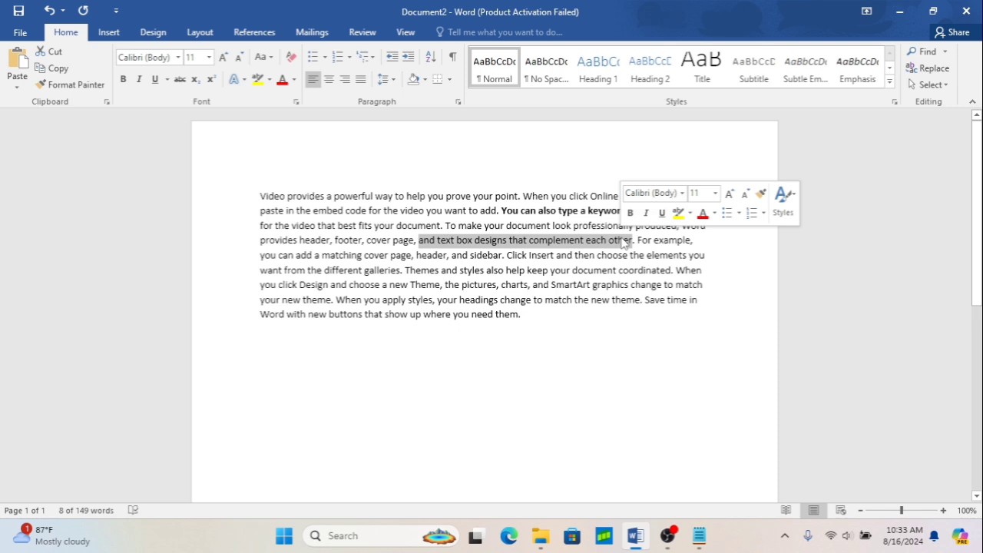
{"action": "key", "text": "ctrl+u"}
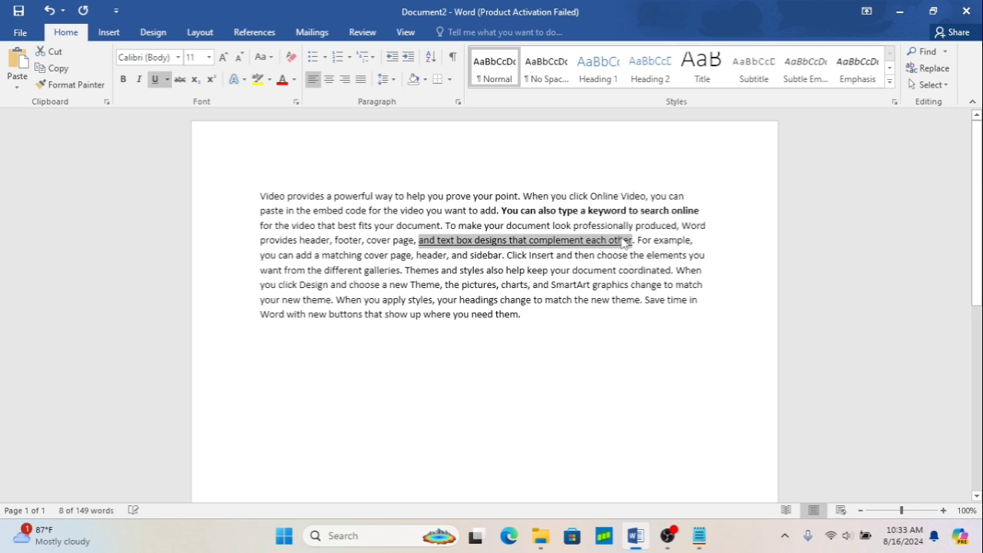
{"action": "left_click", "coordinate": [156, 84]}
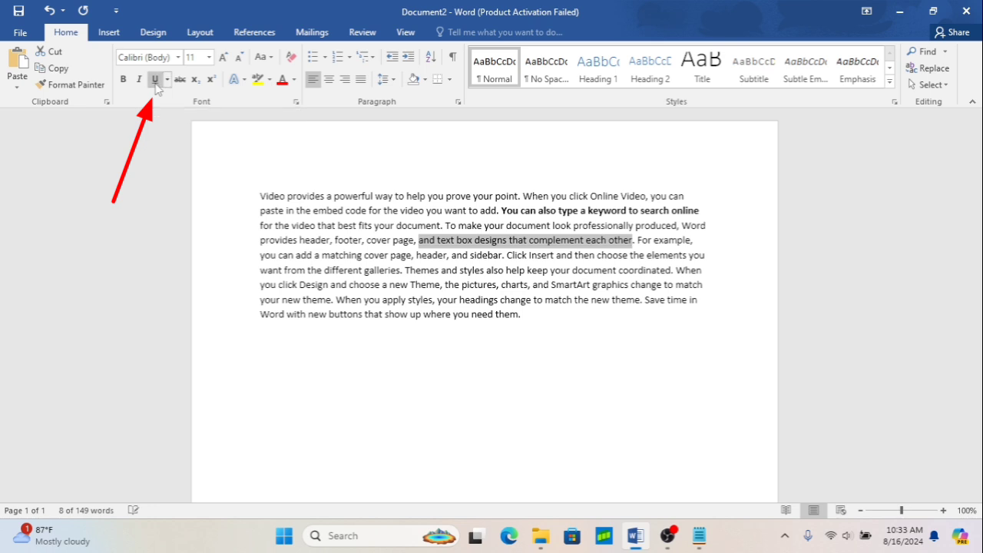
{"action": "left_click", "coordinate": [156, 85]}
{"action": "left_click", "coordinate": [414, 151]}
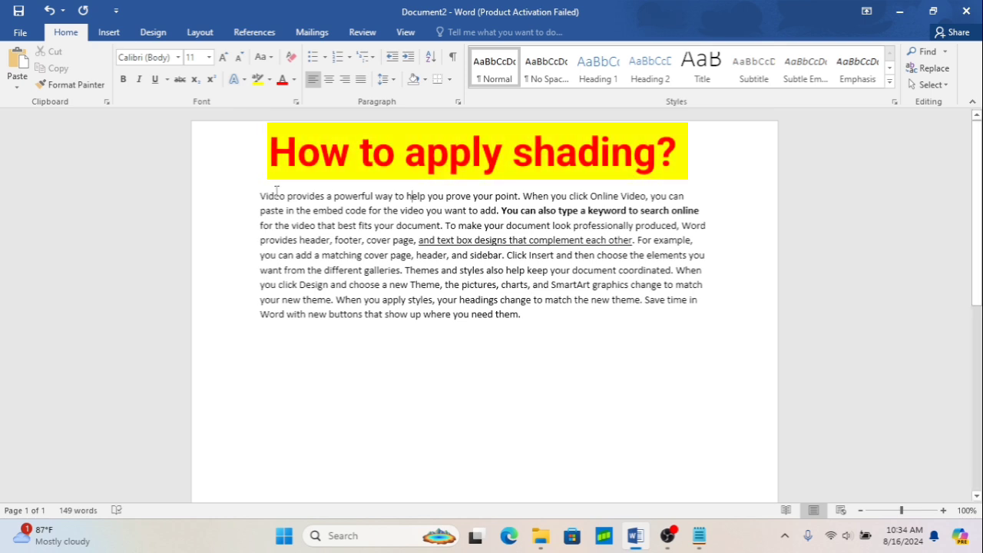
Apply yellow paragraph shading to 'Video provides a powerful way to help you prove your point'.
{"action": "left_click_drag", "start_coordinate": [261, 196], "coordinate": [511, 200]}
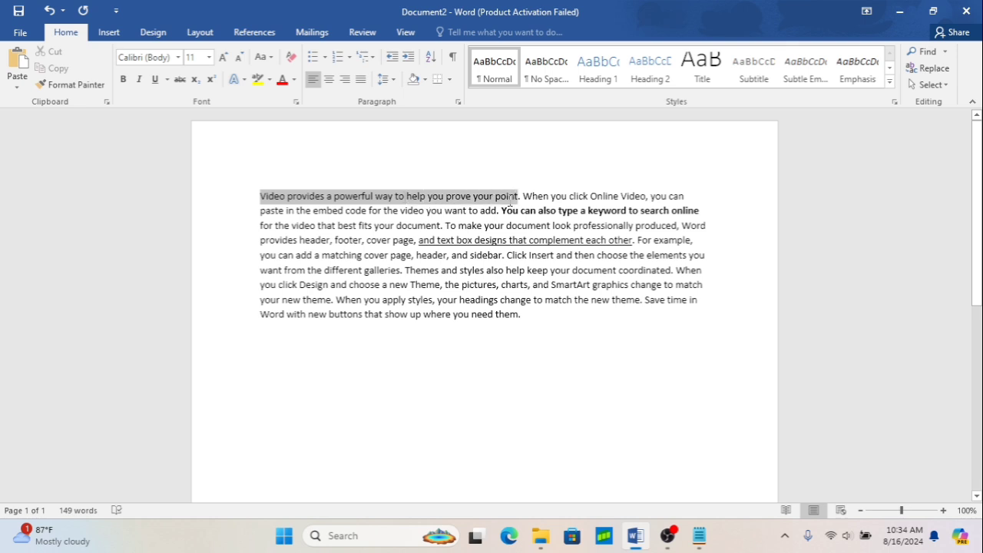
{"action": "left_click_drag", "start_coordinate": [511, 200], "coordinate": [511, 200]}
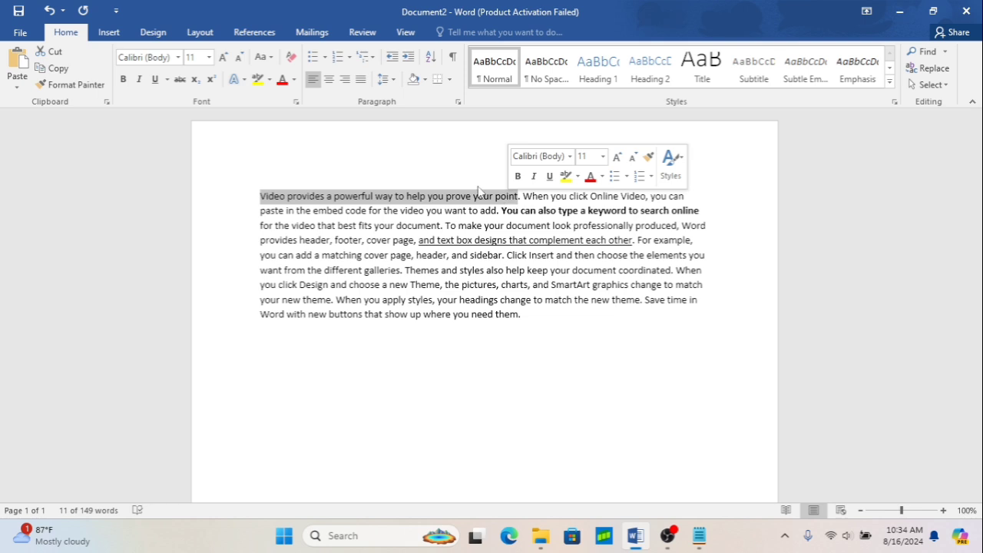
{"action": "left_click", "coordinate": [422, 83]}
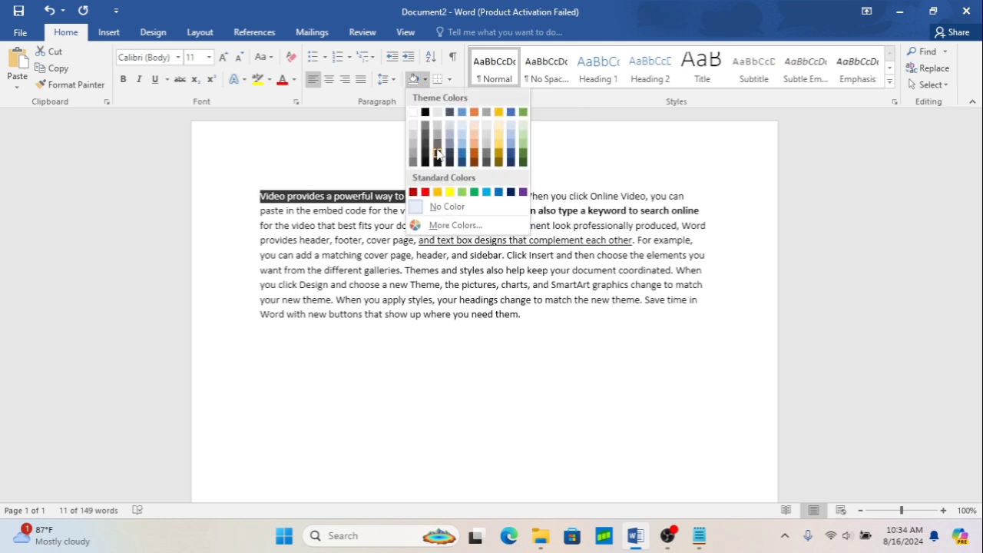
{"action": "left_click", "coordinate": [450, 193]}
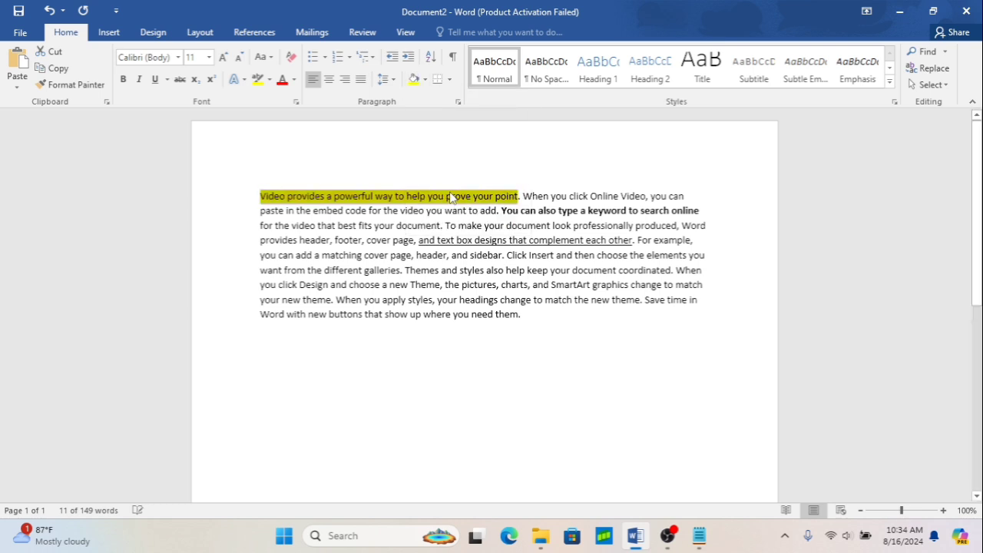
{"action": "left_click", "coordinate": [494, 172]}
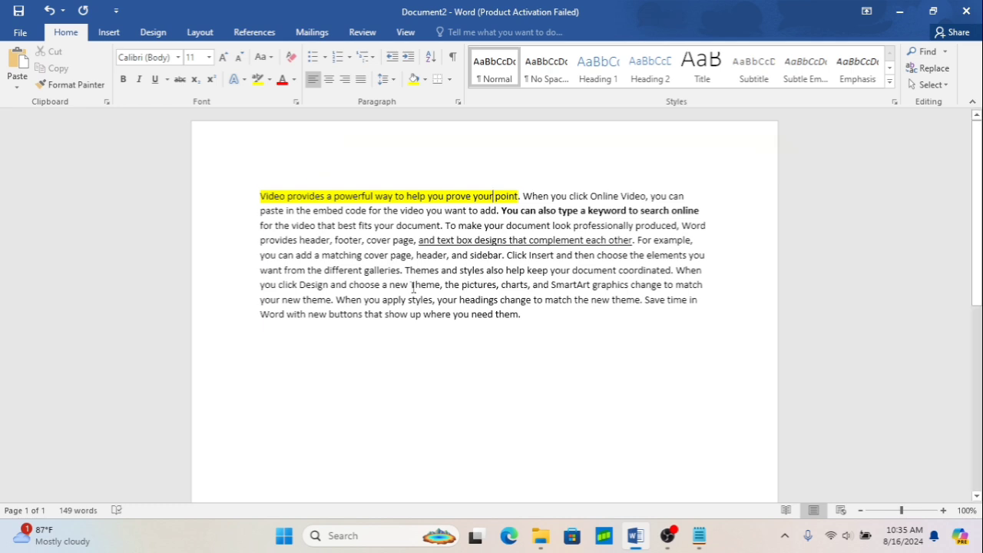
Strike through 'Theme, the pictures, charts, and SmartArt graphics change to match', then switch to OBS.
{"action": "mouse_move", "coordinate": [409, 285]}
{"action": "left_mouse_down"}
{"action": "mouse_move", "coordinate": [607, 301]}
{"action": "mouse_move", "coordinate": [699, 285]}
{"action": "left_mouse_up"}
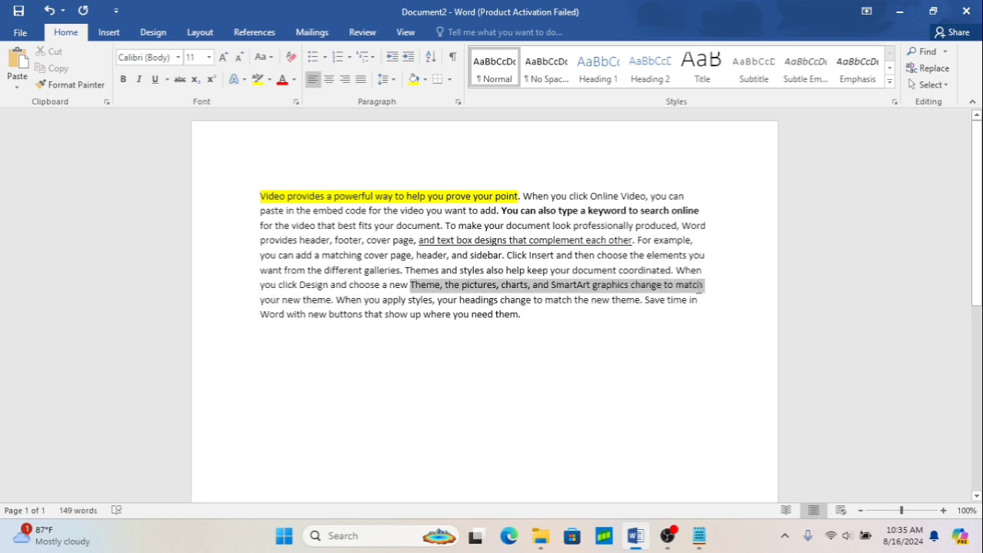
{"action": "left_click_drag", "start_coordinate": [699, 287], "coordinate": [701, 286]}
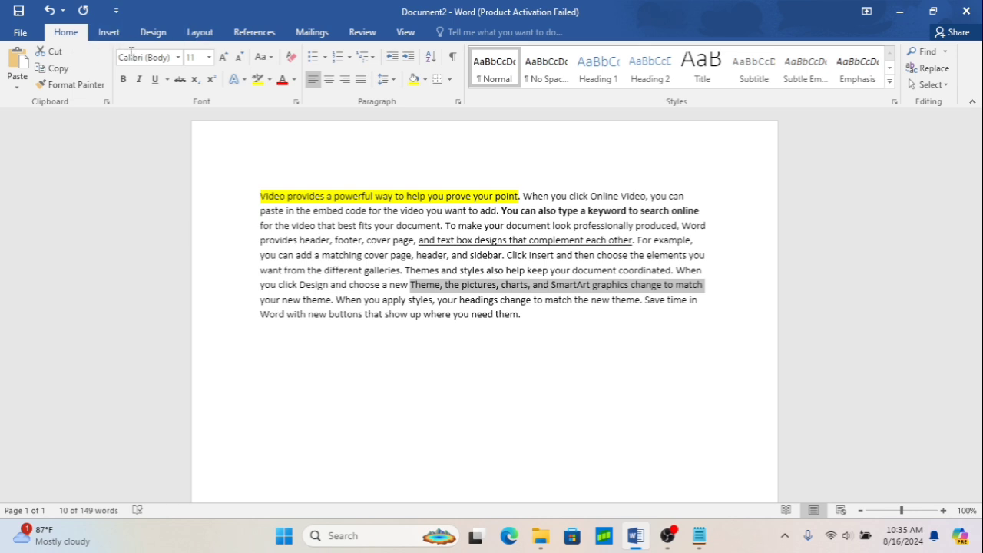
{"action": "left_click", "coordinate": [180, 80]}
{"action": "left_click", "coordinate": [518, 371]}
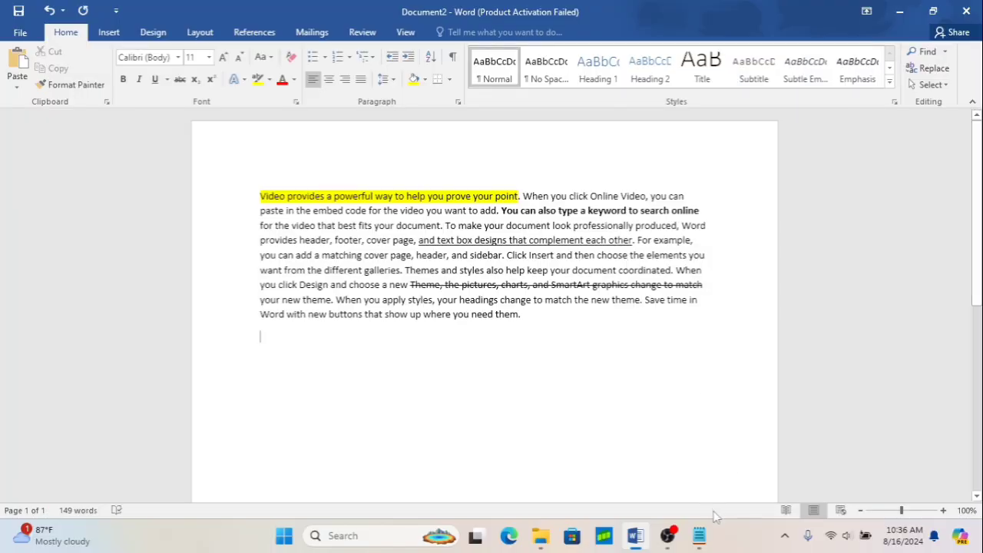
{"action": "left_click", "coordinate": [669, 537]}
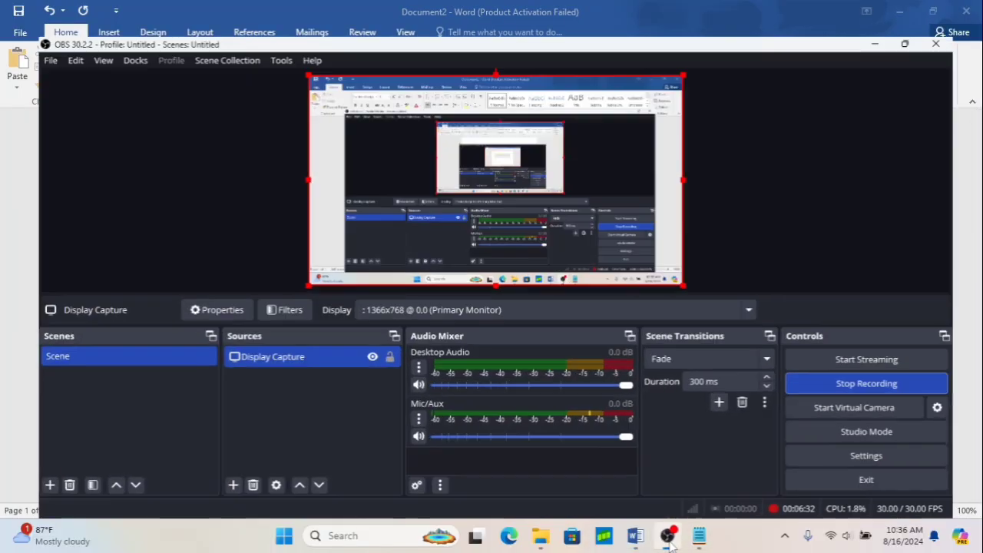